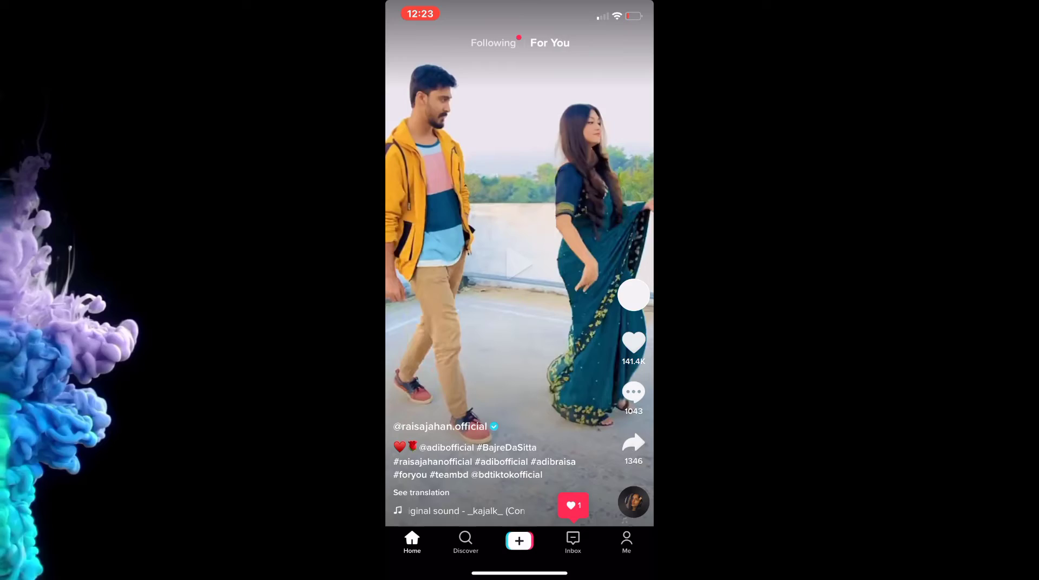
Go to the Me profile page from the For You feed
click(625, 541)
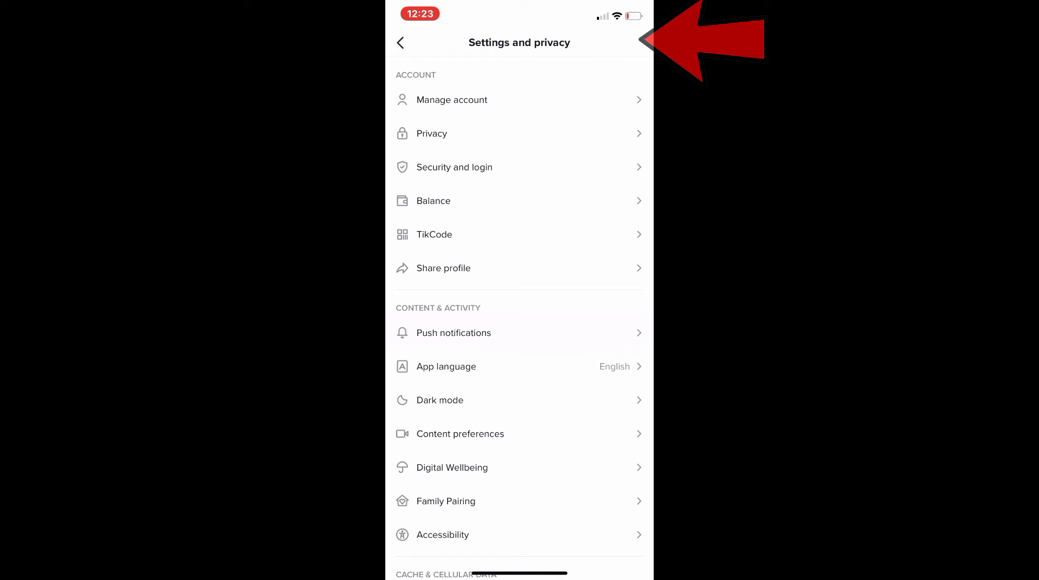
Switch off video suggestions, followed LIVE, recommended broadcasts and customized updates, then return to Settings and privacy
click(452, 332)
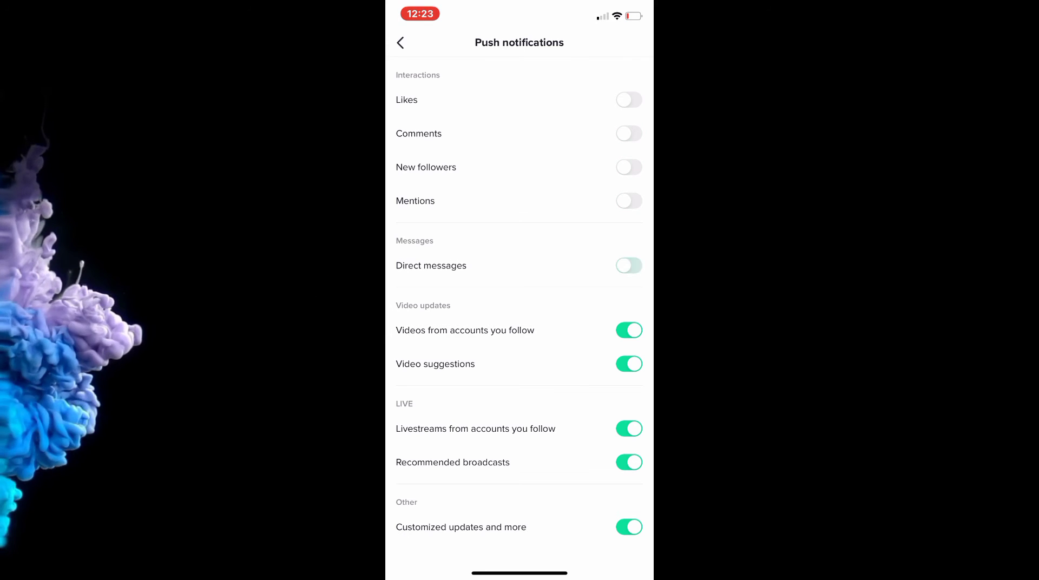
click(628, 363)
click(628, 428)
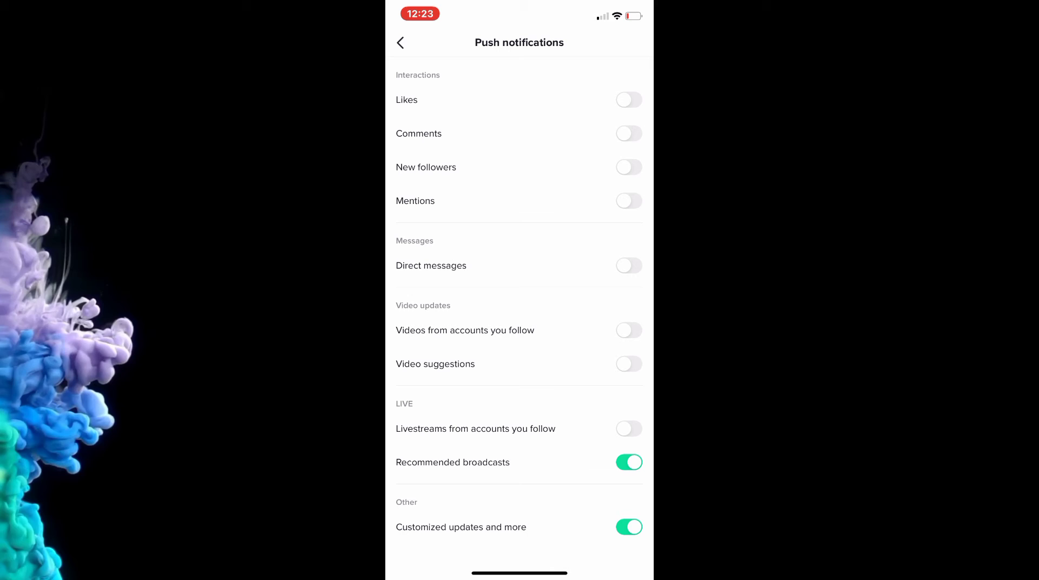
click(628, 461)
click(628, 526)
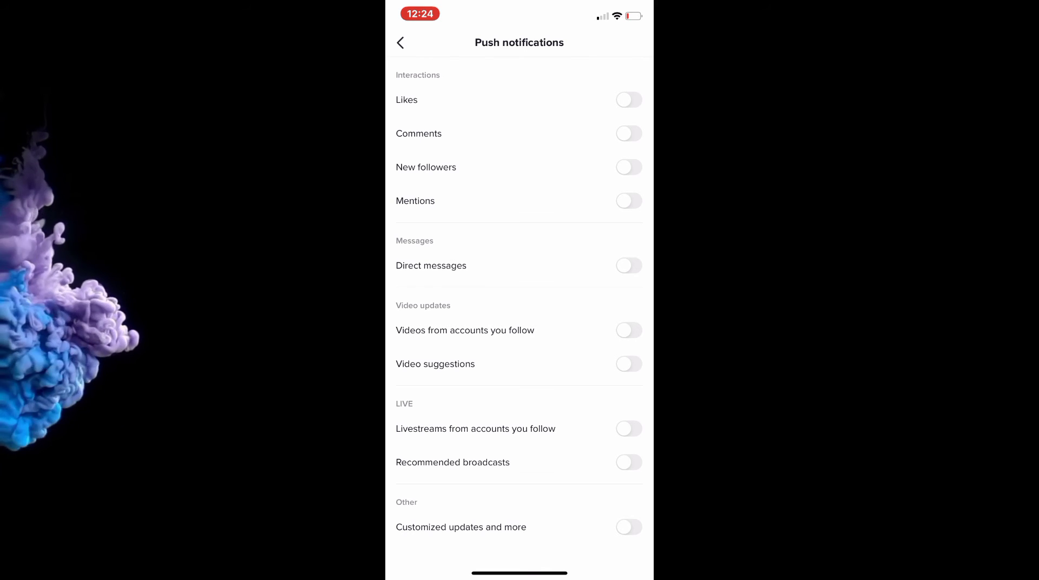
click(399, 42)
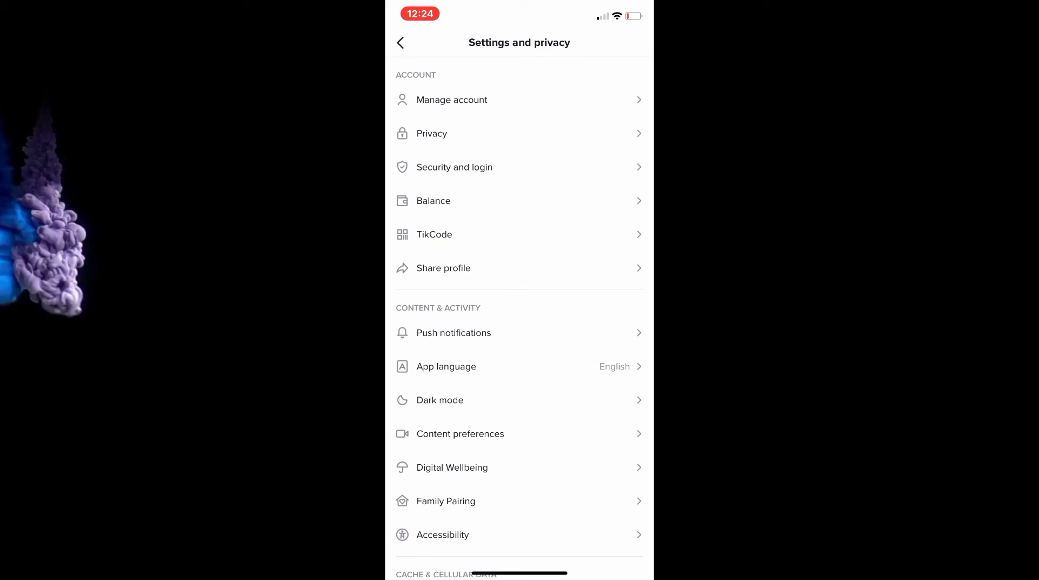
Leave TikTok for the home screen and launch the iOS Settings app
click(399, 42)
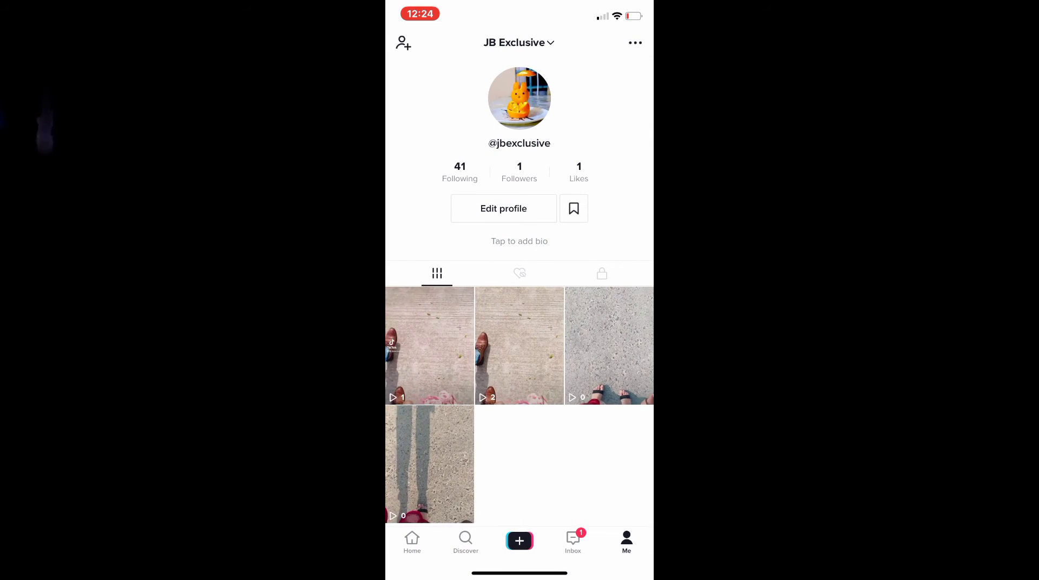
key(super)
scroll(519, 244, right, 2)
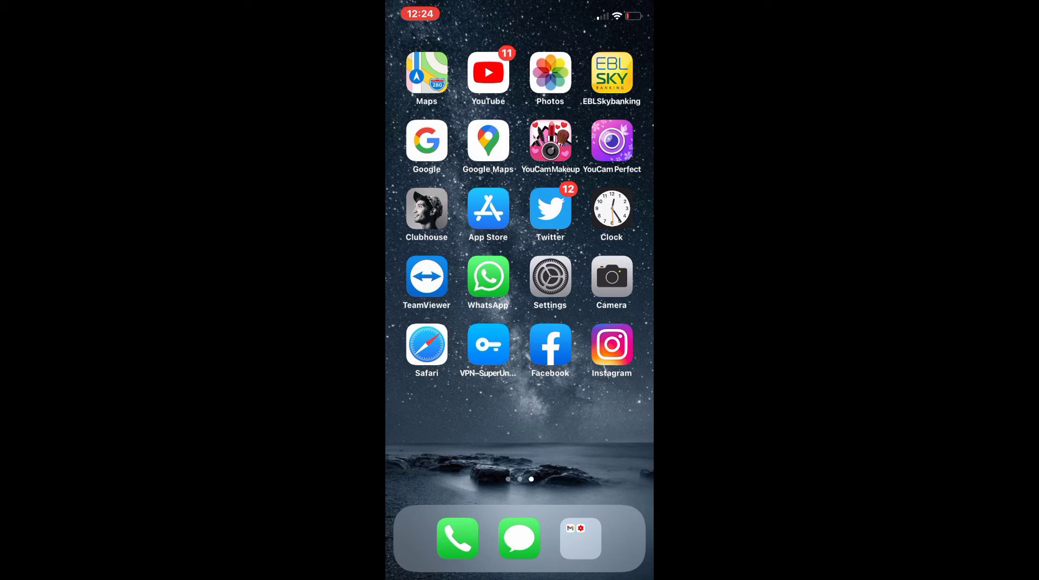
click(549, 277)
scroll(519, 325, down, 3)
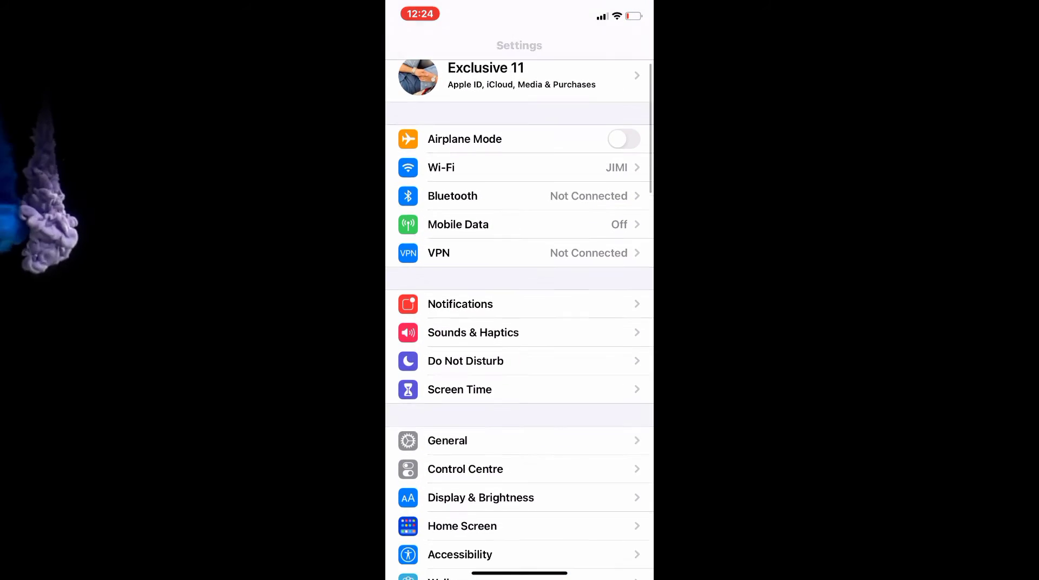
scroll(519, 326, down, 5)
scroll(519, 326, down, 4)
scroll(519, 325, down, 1)
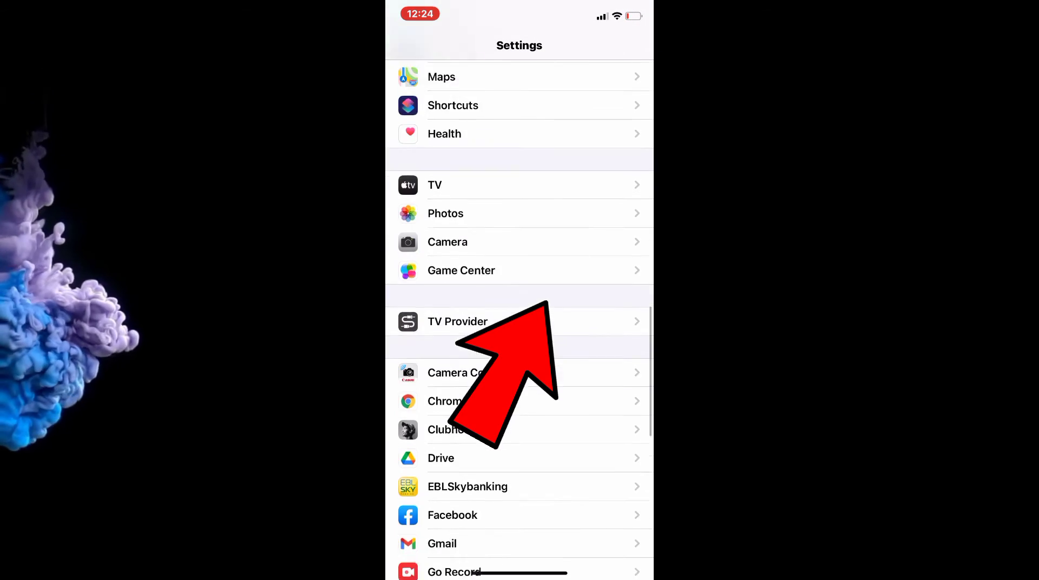
scroll(519, 325, down, 5)
scroll(520, 325, down, 4)
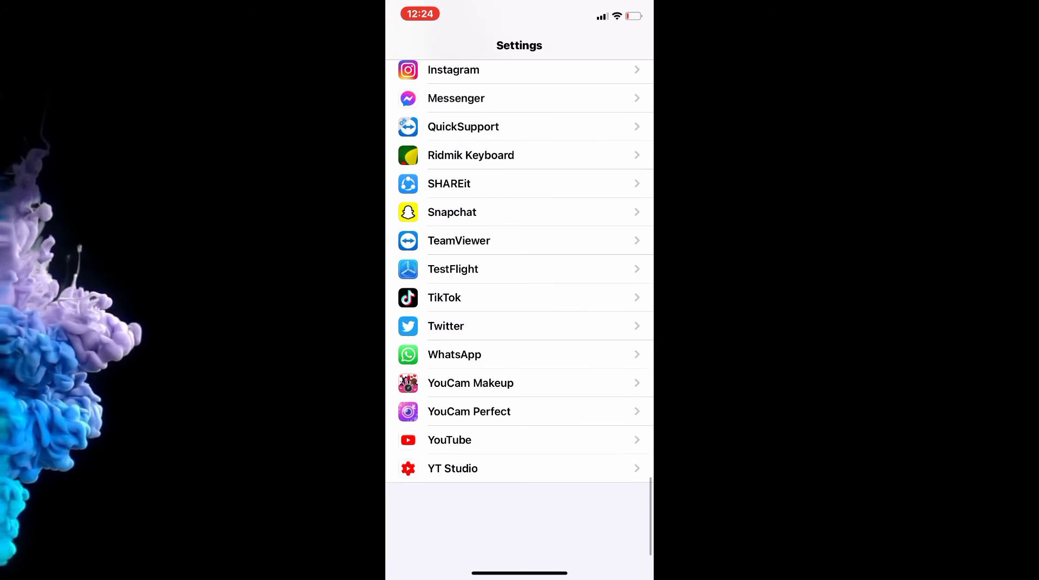
Turn off Allow Notifications for TikTok in its iOS Settings Notifications page
click(520, 345)
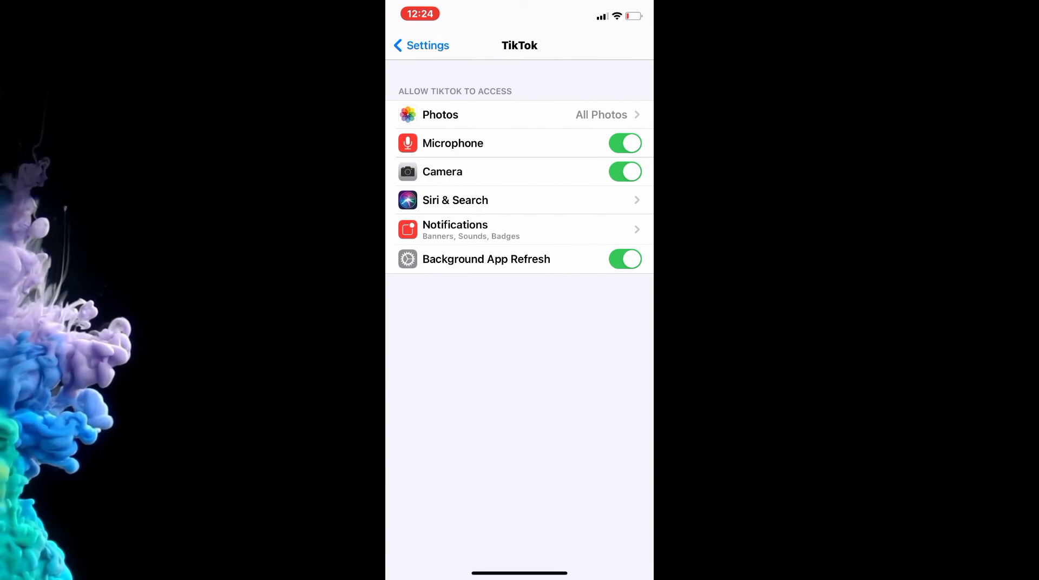
click(519, 230)
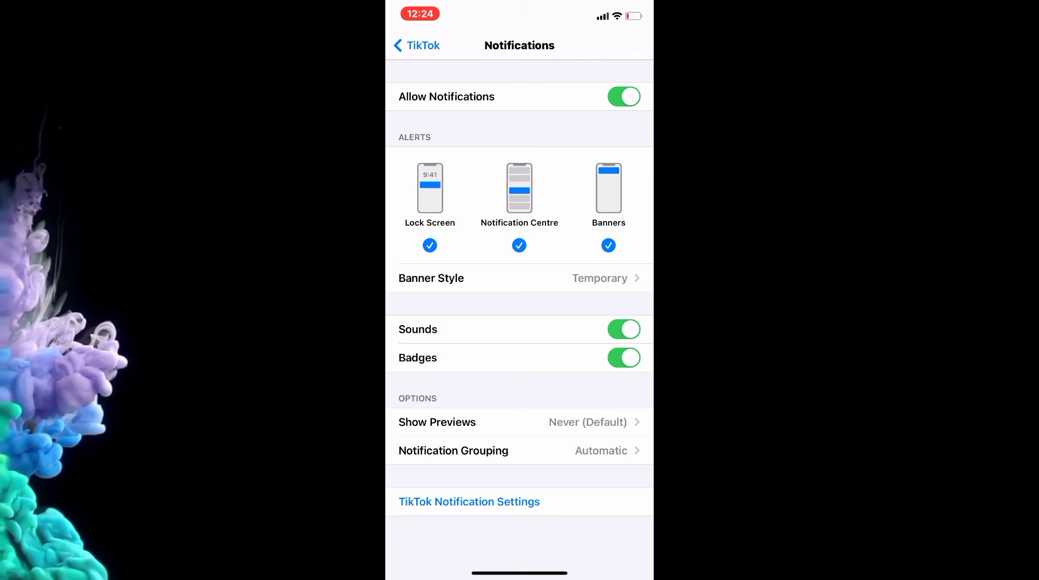
click(623, 96)
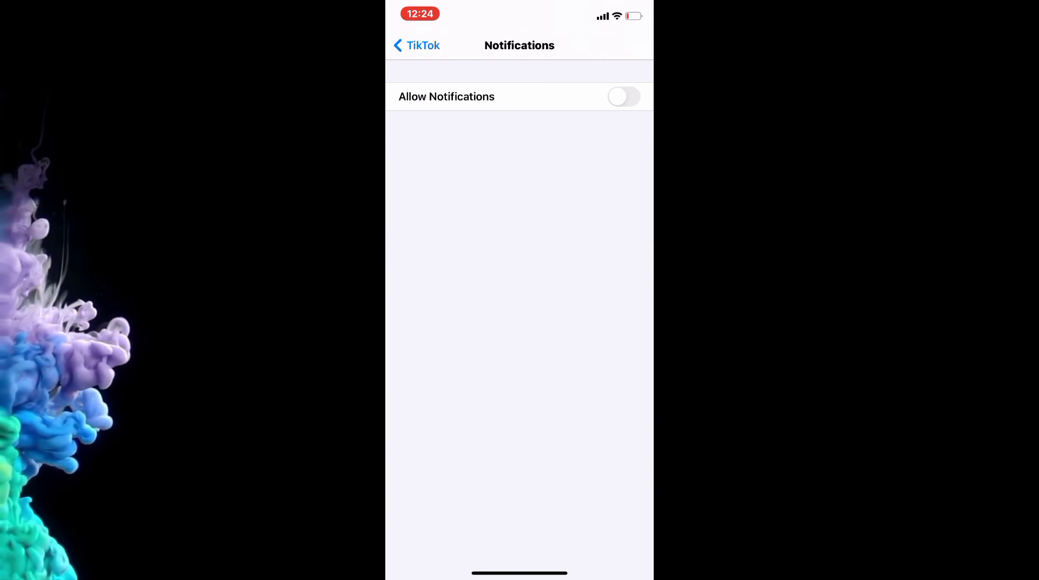